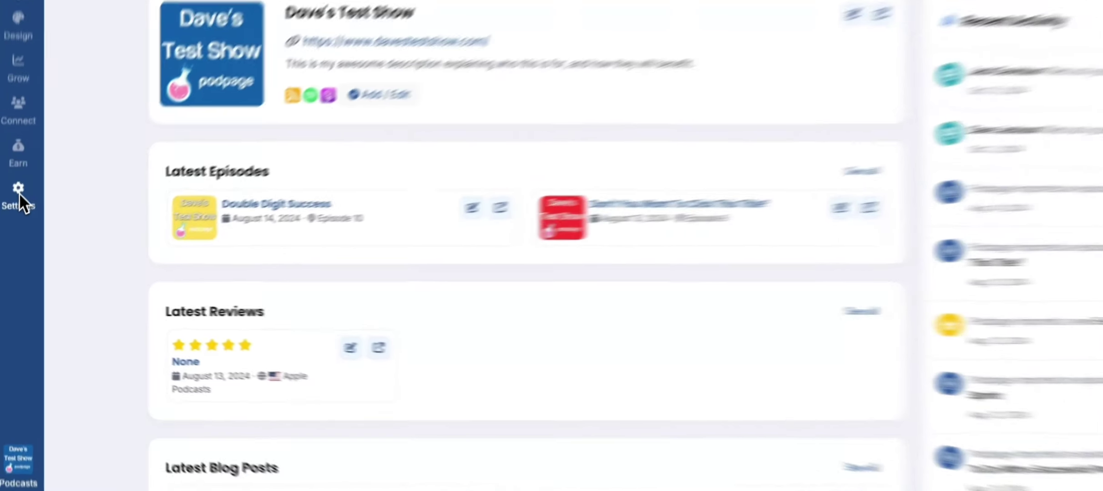
# Show the site settings list that holds the GDPR Compliant entry
pyautogui.click(20, 196)
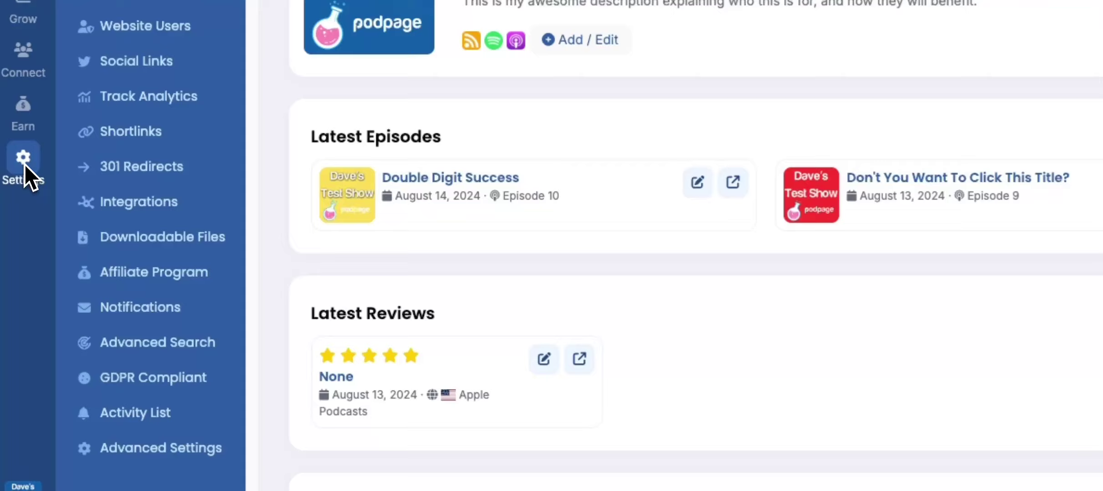